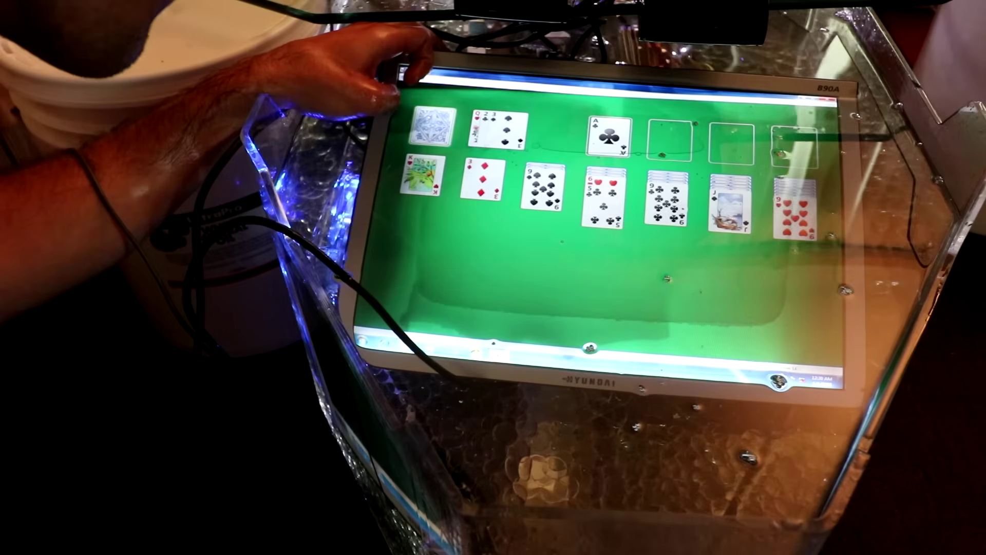
Deal a new game, quitting the current one, then move the 9 of spades onto the 10 of hearts
left_click(436, 126)
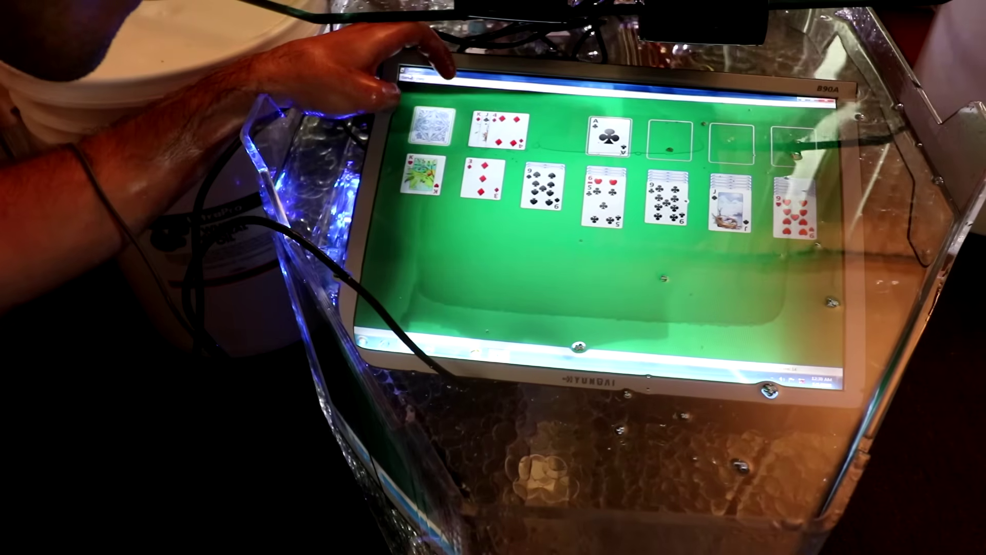
left_click(422, 86)
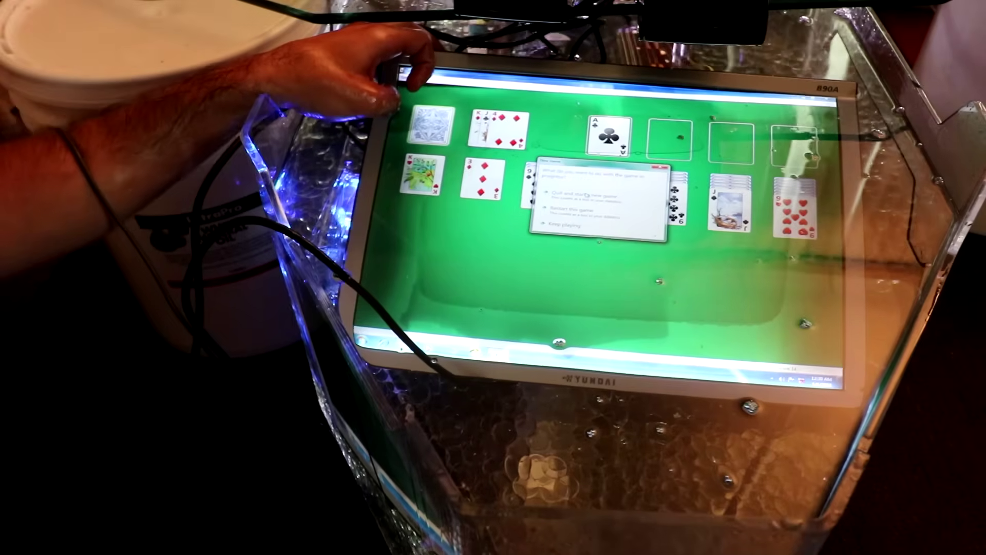
left_click(578, 195)
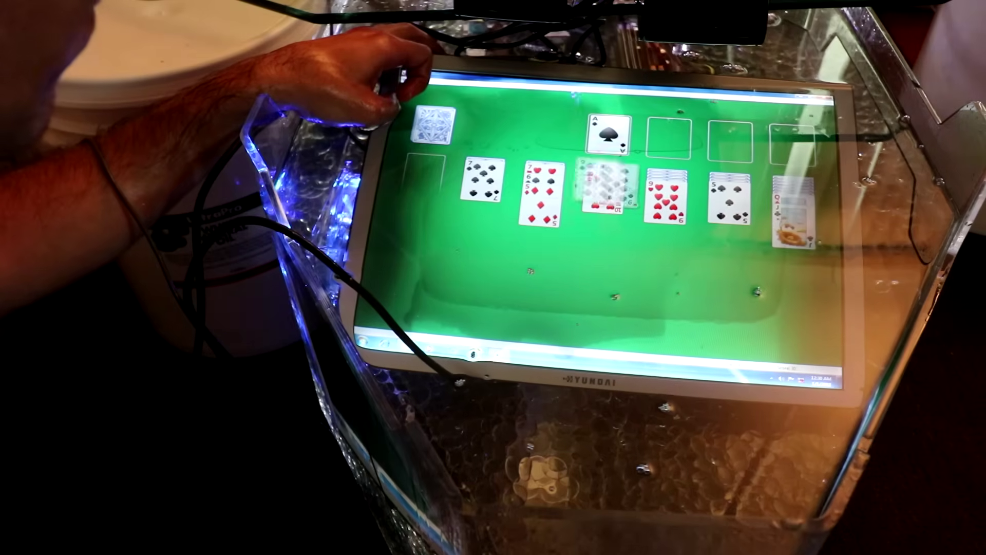
left_click_drag(422, 173, 620, 191)
Deal from the stock, put the king in the empty first column, and add the queen-jack run
left_click(433, 126)
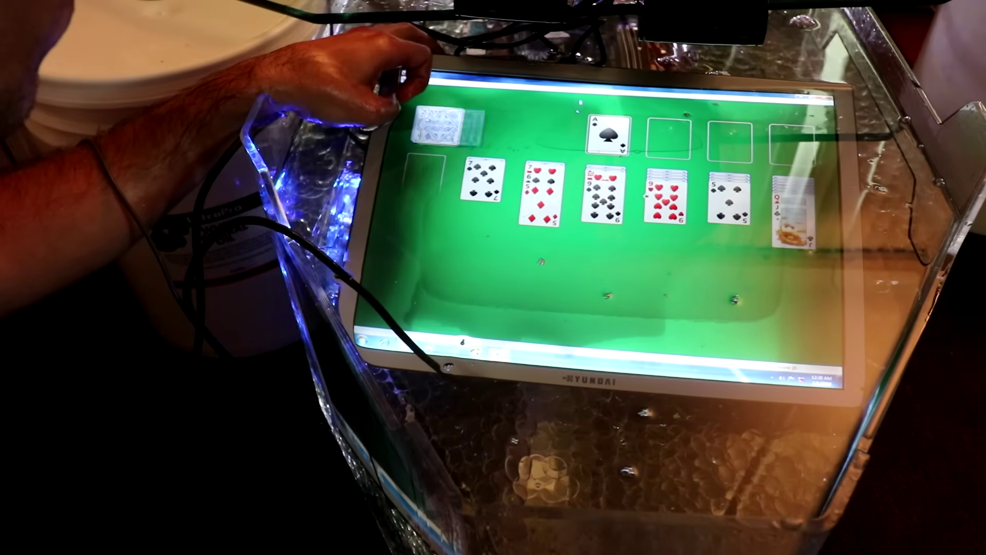
left_click_drag(509, 129, 424, 174)
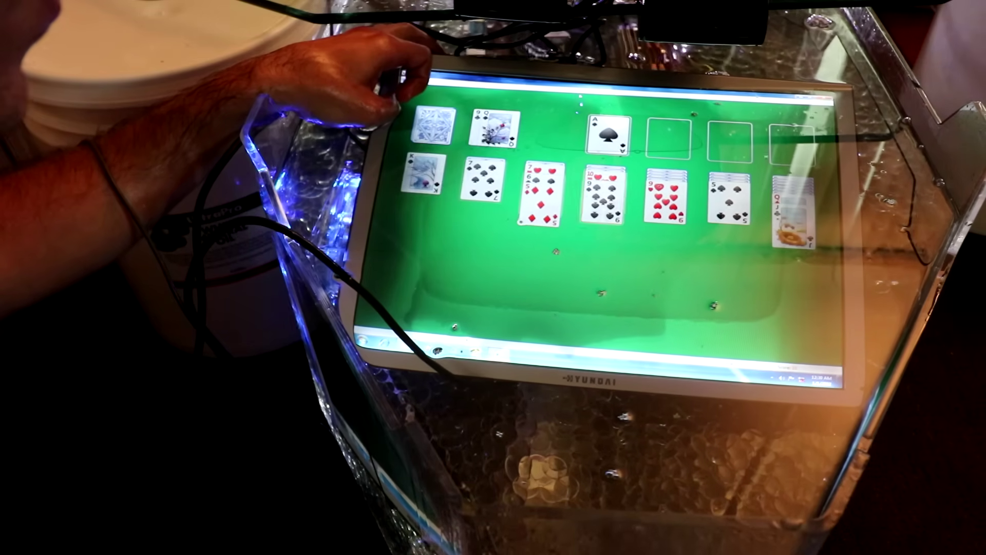
left_click_drag(793, 201, 422, 185)
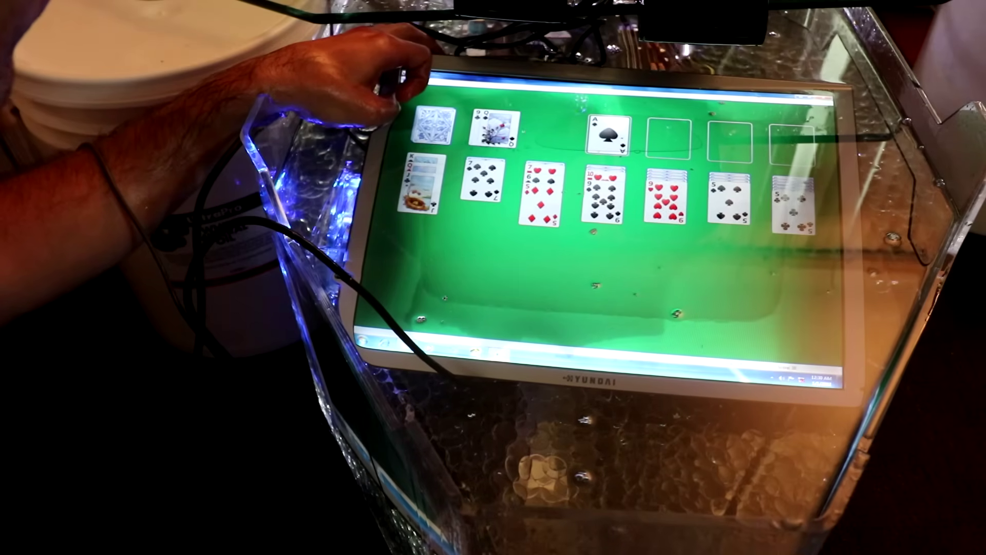
Keep dealing, moving the 10-9 run to the first column and the red 6 onto the 7 of spades
left_click(433, 126)
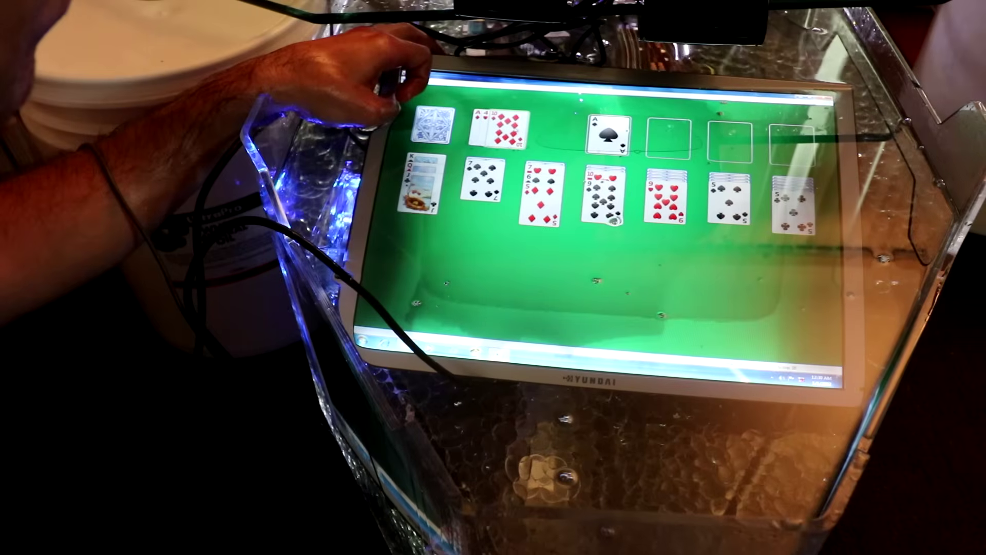
left_click_drag(605, 192, 420, 208)
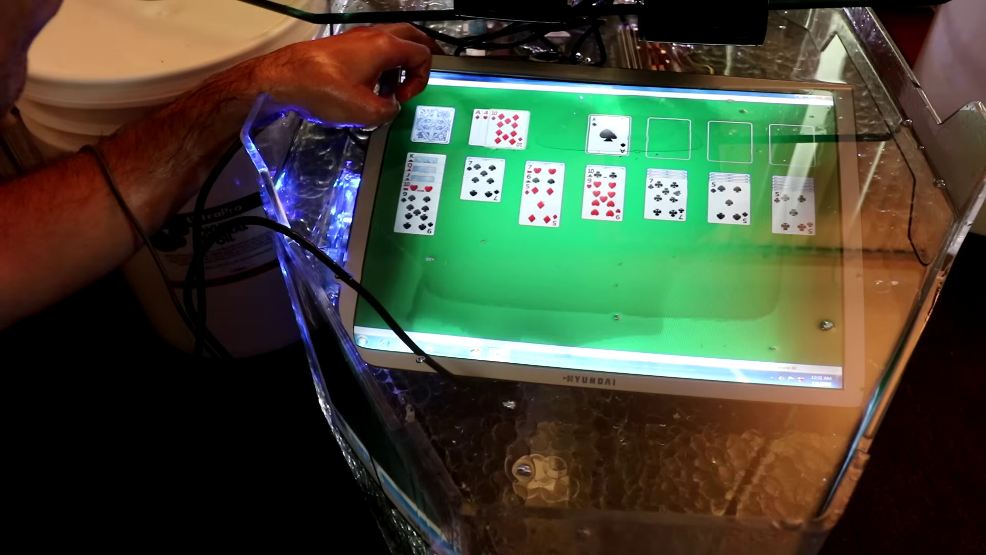
left_click(432, 125)
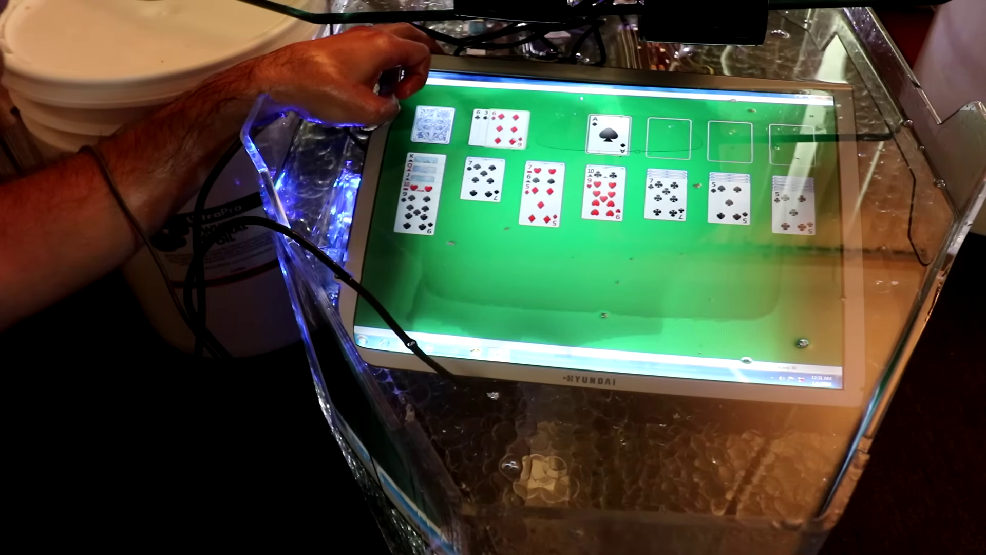
left_click_drag(512, 129, 484, 188)
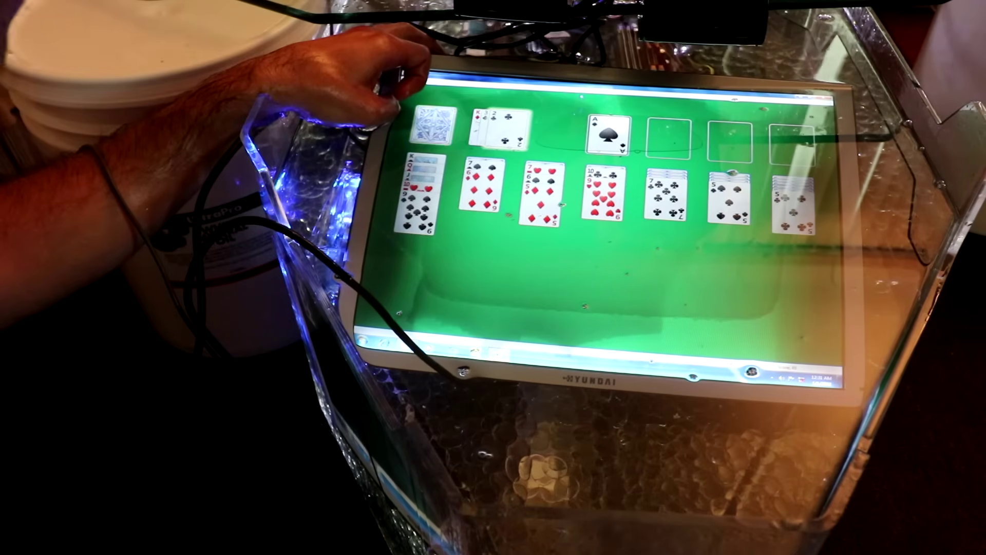
left_click(433, 126)
Deal, dismiss the invalid-move tip, and play both jacks onto the queen of clubs and queen of hearts
left_click(432, 126)
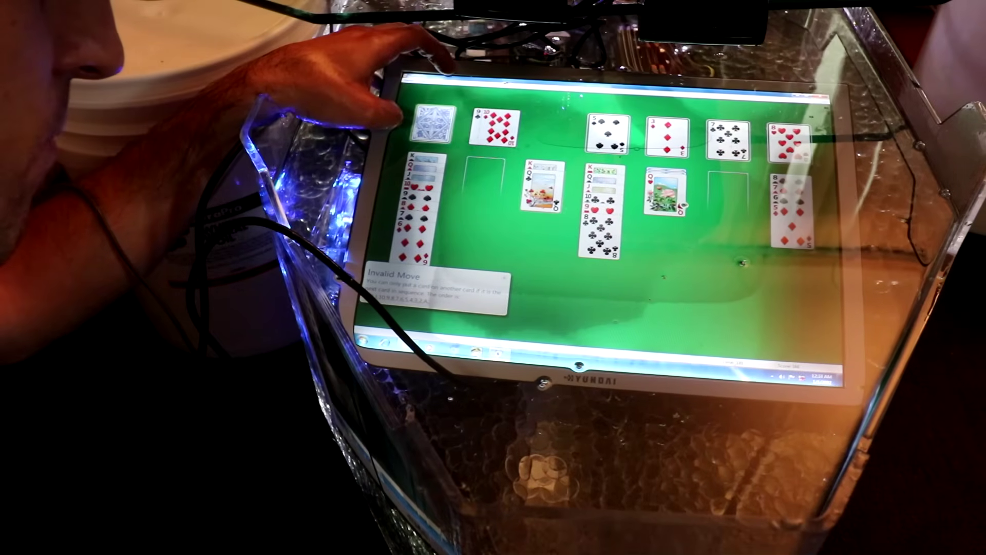
left_click(602, 232)
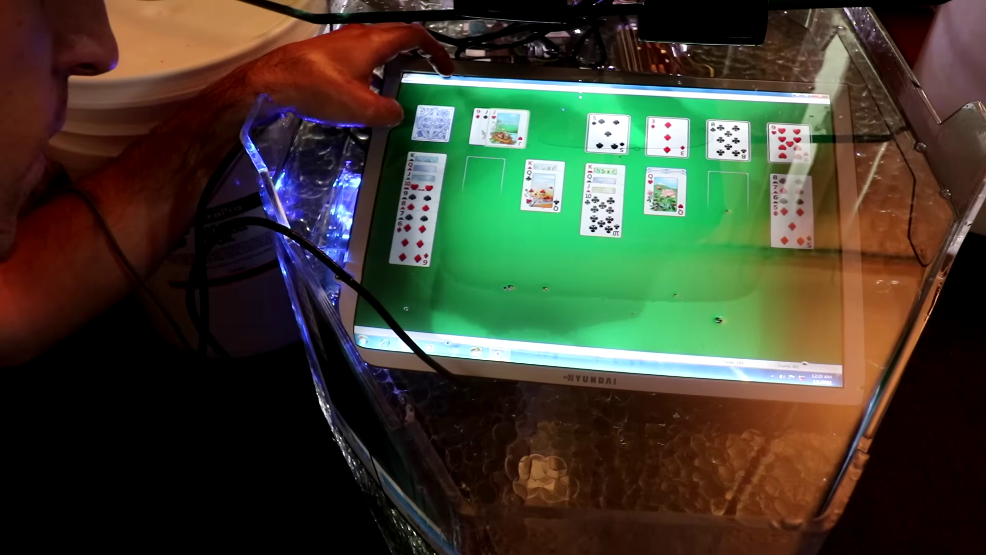
left_click_drag(504, 130, 564, 208)
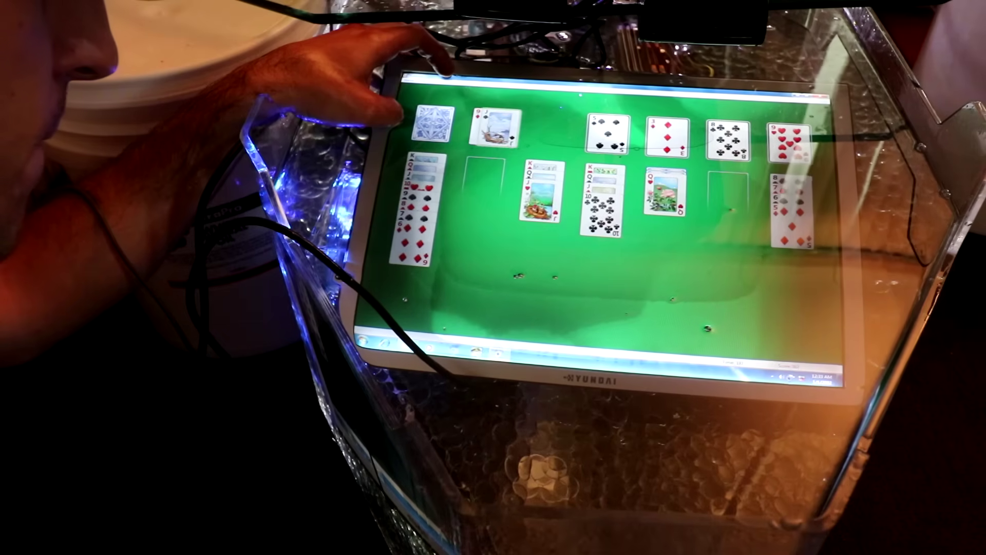
left_click_drag(501, 126, 666, 197)
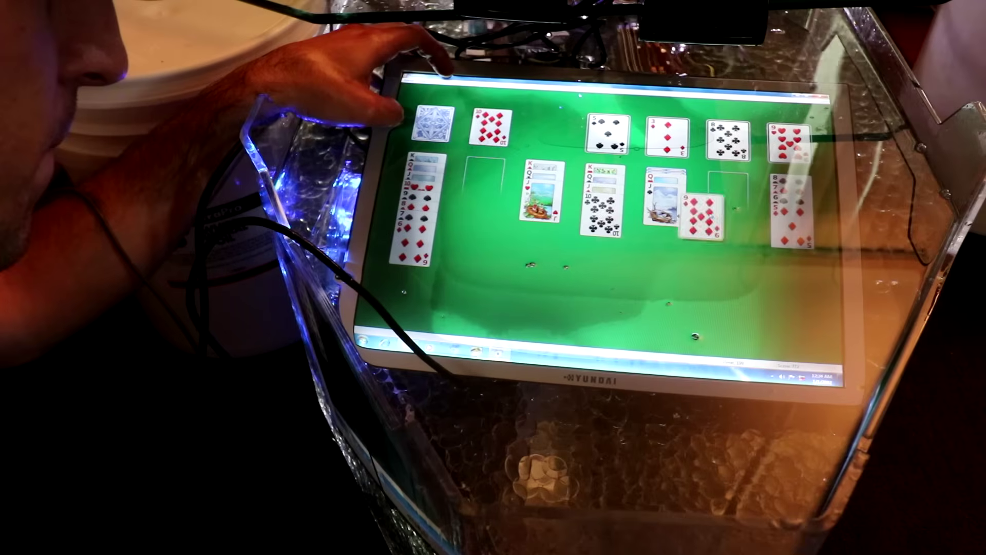
Build the 9 of diamonds, the 8-to-5 run and the 10 of diamonds, then deal the last stock card
left_click_drag(492, 127, 605, 231)
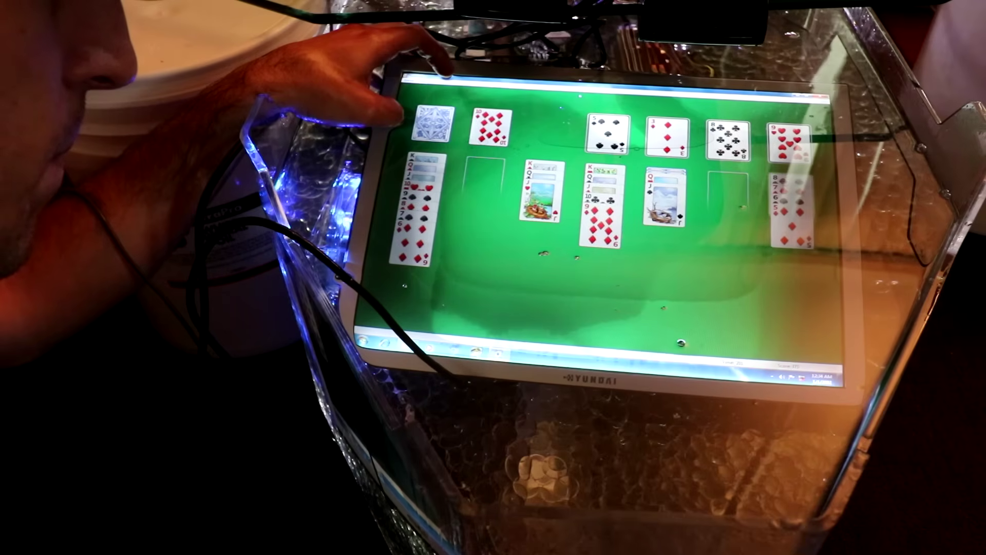
left_click_drag(790, 181, 601, 254)
left_click_drag(491, 126, 665, 202)
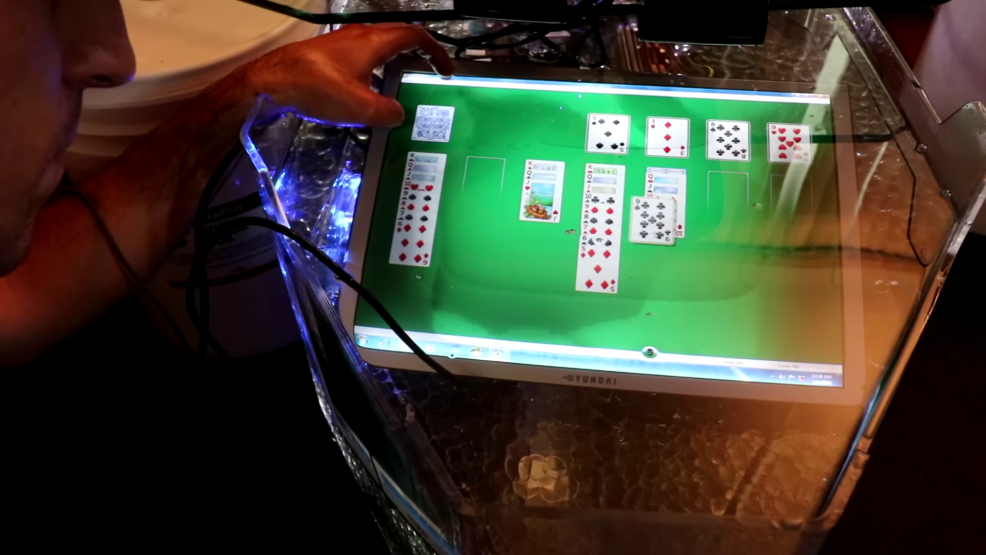
left_click(433, 124)
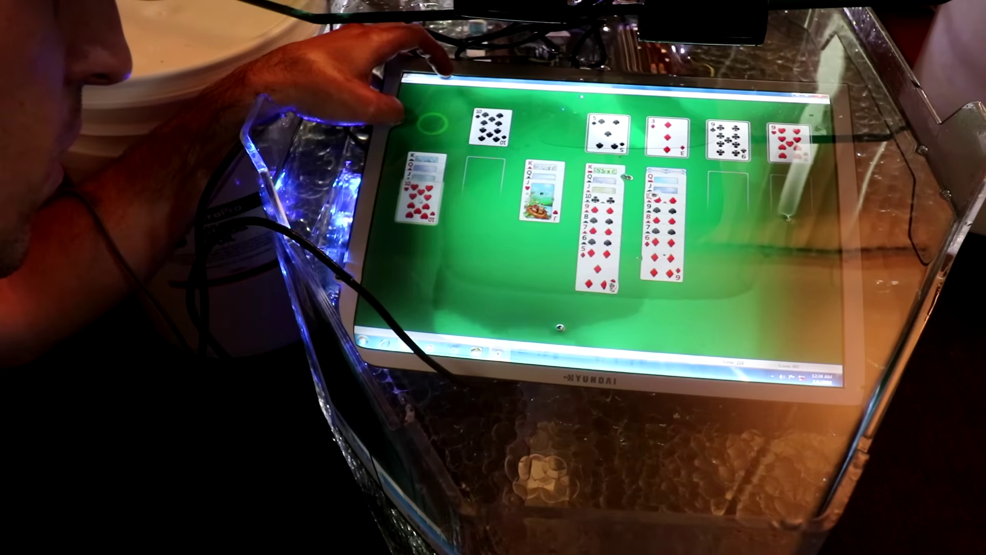
Send the 10 of hearts to its foundation and stack the 10 of spades and the 9 of diamonds run
double_click(420, 196)
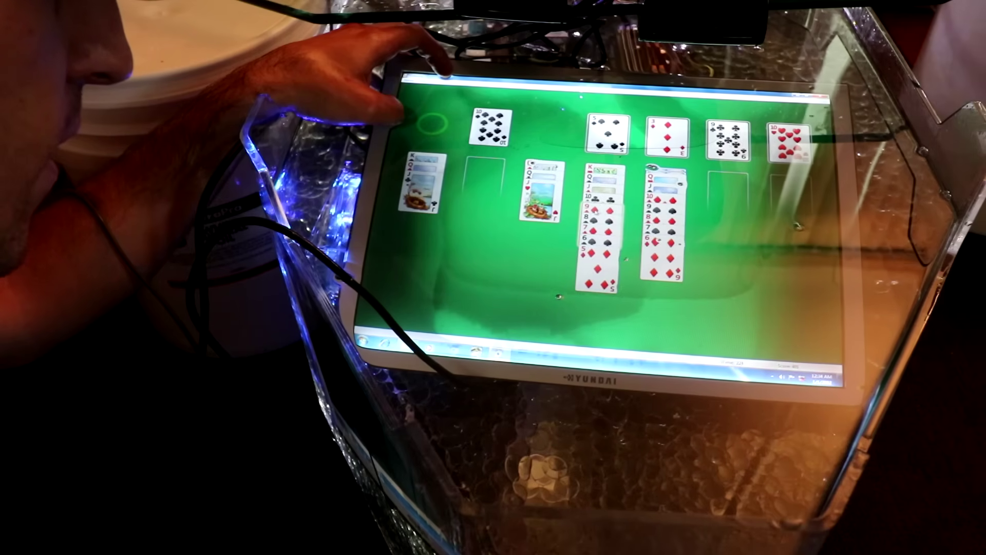
left_click_drag(491, 127, 540, 197)
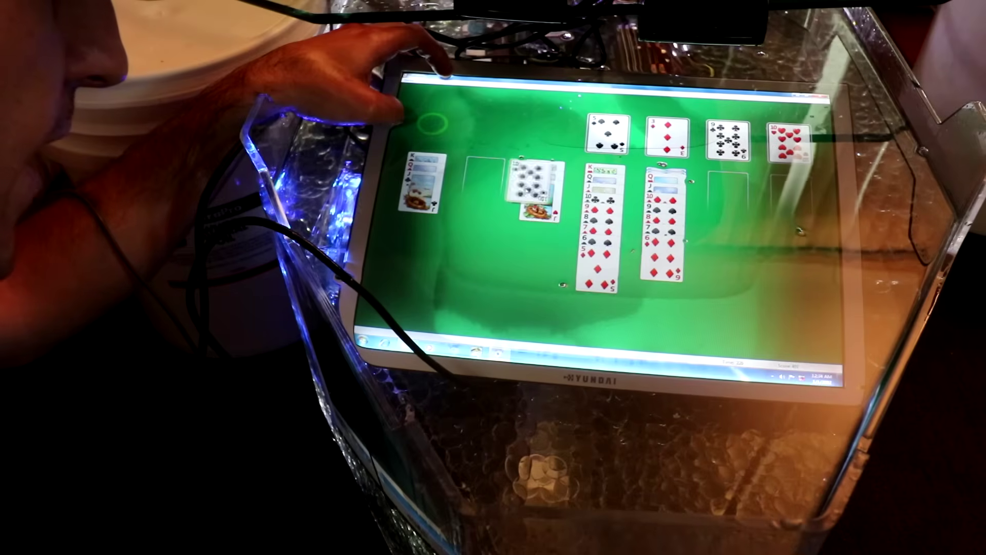
mouse_move(599, 219)
left_mouse_down()
mouse_move(572, 250)
mouse_move(543, 231)
left_mouse_up()
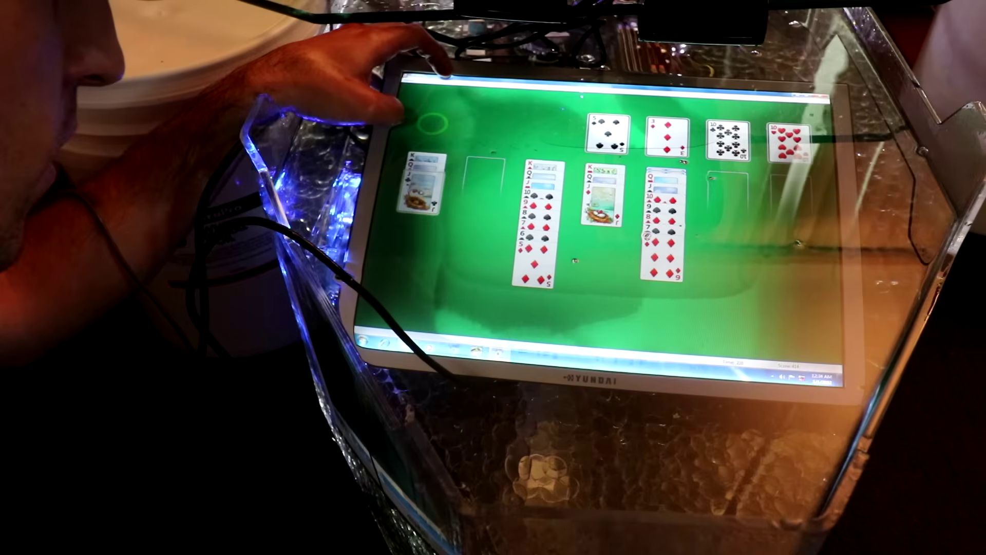
left_click(422, 182)
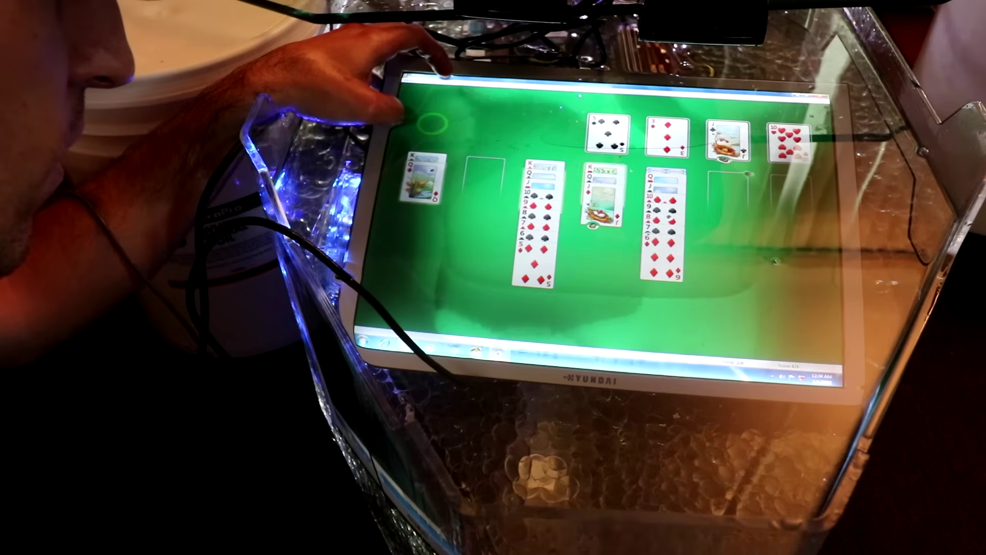
Consolidate runs onto the kings, move the king of clubs to the empty column, and send cards to the foundations
left_click_drag(664, 184, 423, 185)
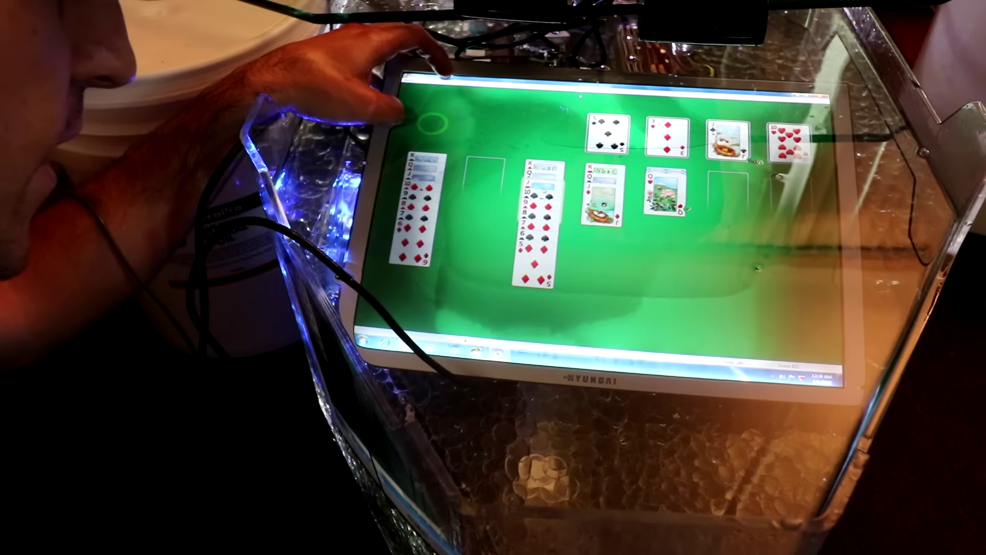
left_click_drag(532, 200, 605, 202)
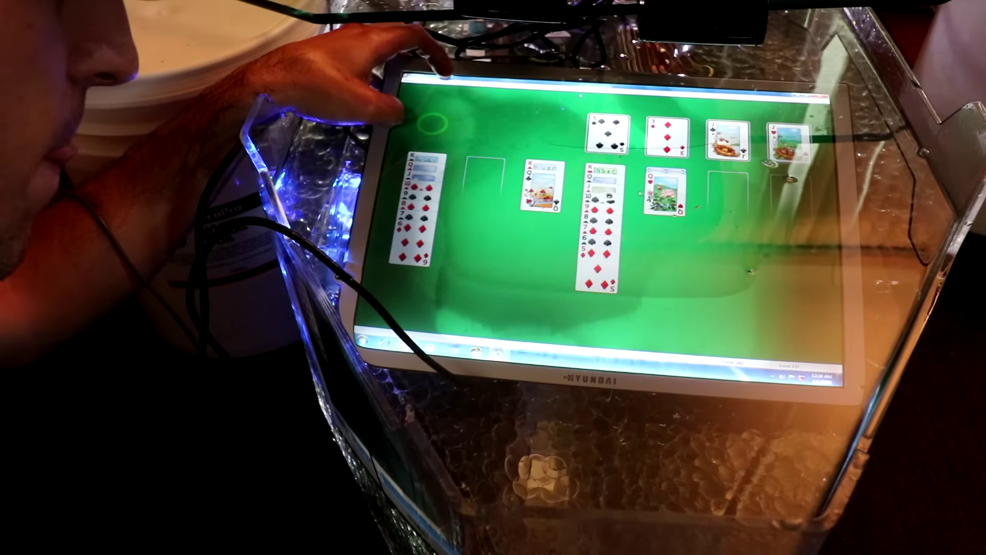
double_click(664, 191)
left_click_drag(664, 189, 726, 189)
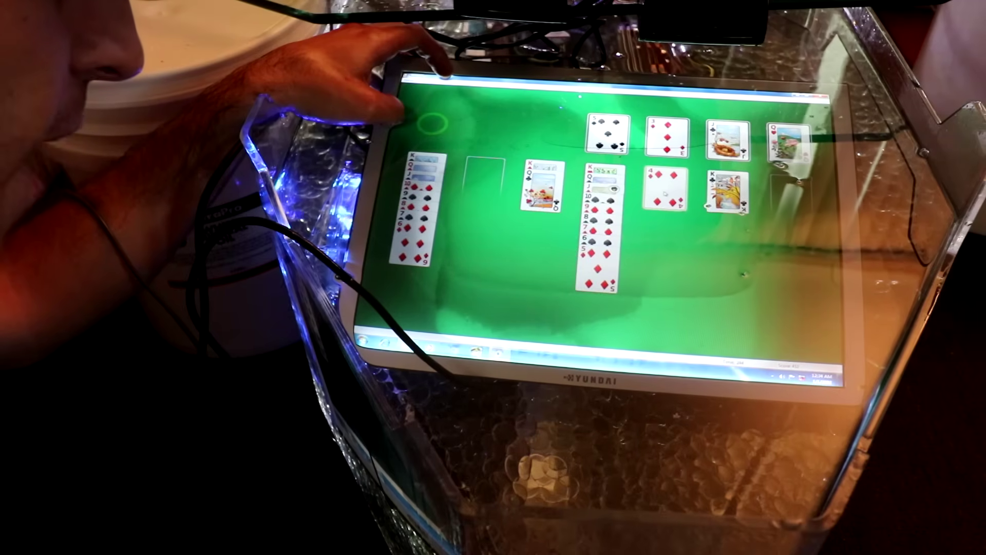
double_click(664, 189)
double_click(597, 281)
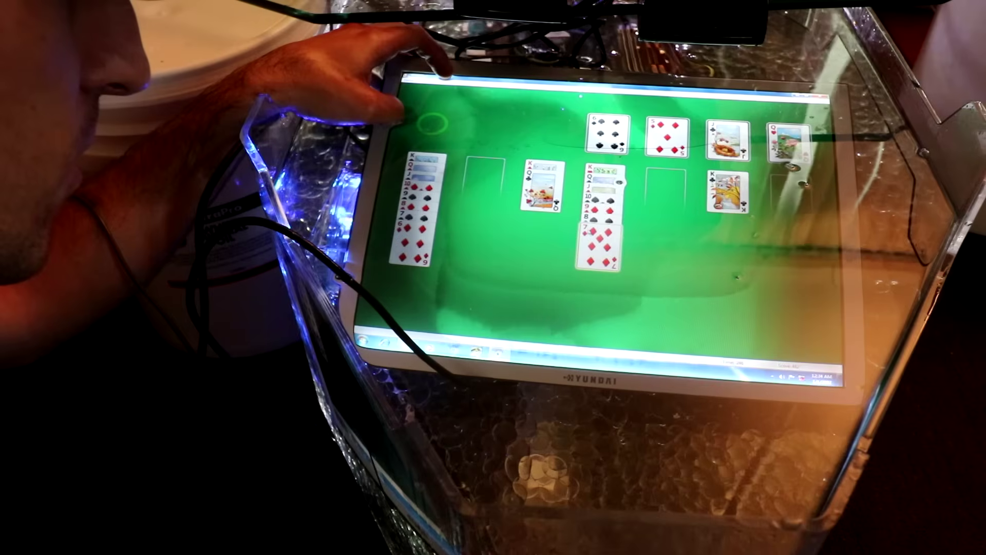